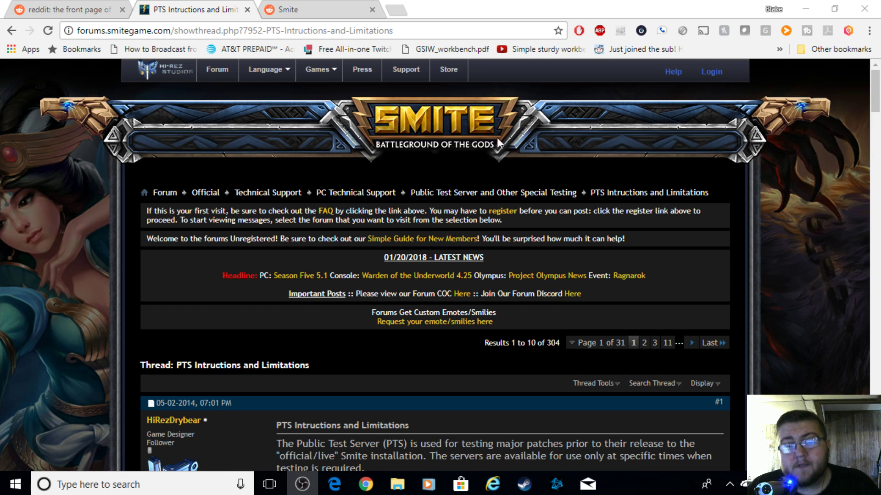
pyautogui.scroll(-1, 586, 229)
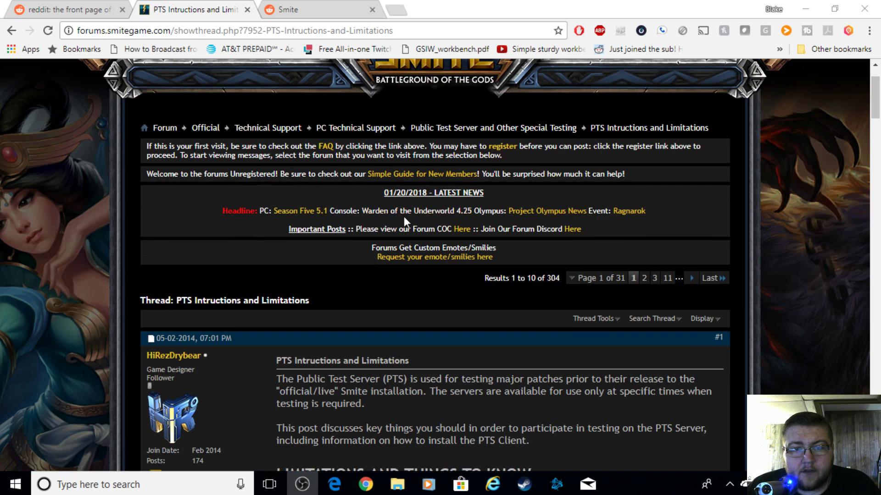
pyautogui.scroll(-5, 499, 322)
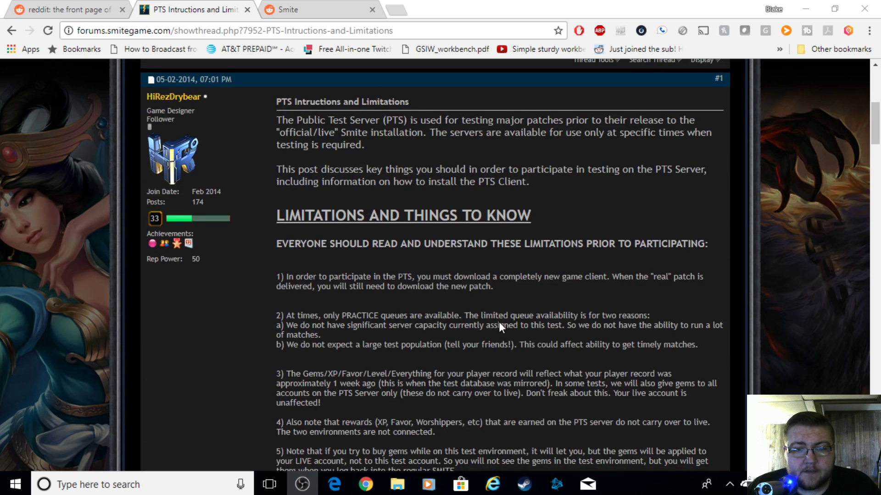
pyautogui.scroll(-3, 499, 321)
pyautogui.scroll(-2, 499, 322)
pyautogui.scroll(-2, 495, 322)
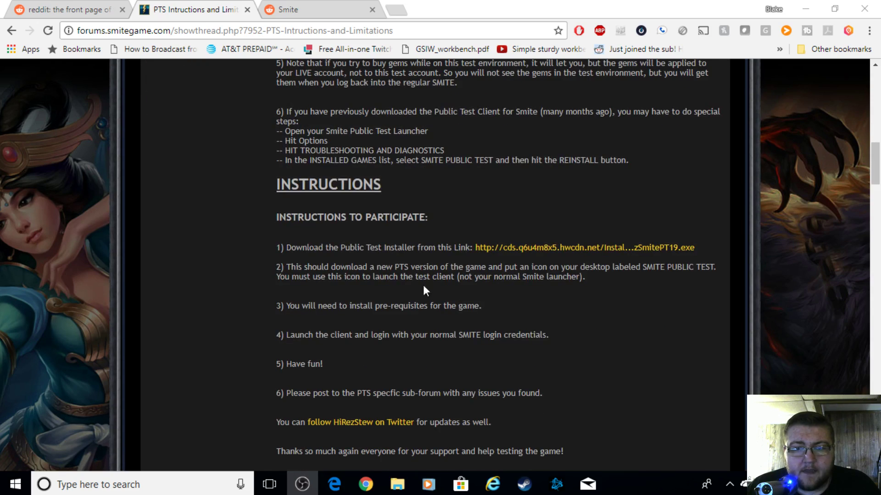
pyautogui.scroll(-3, 402, 291)
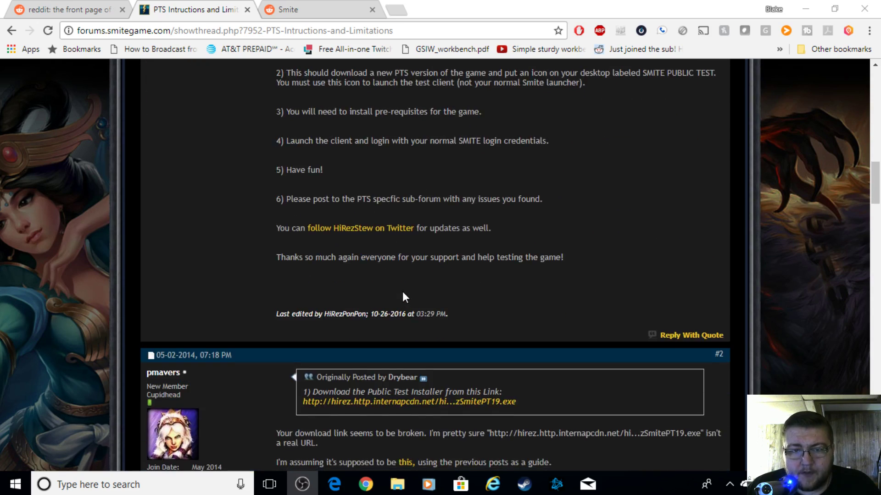
pyautogui.scroll(3, 403, 291)
pyautogui.scroll(5, 403, 292)
pyautogui.scroll(5, 404, 292)
pyautogui.scroll(4, 392, 295)
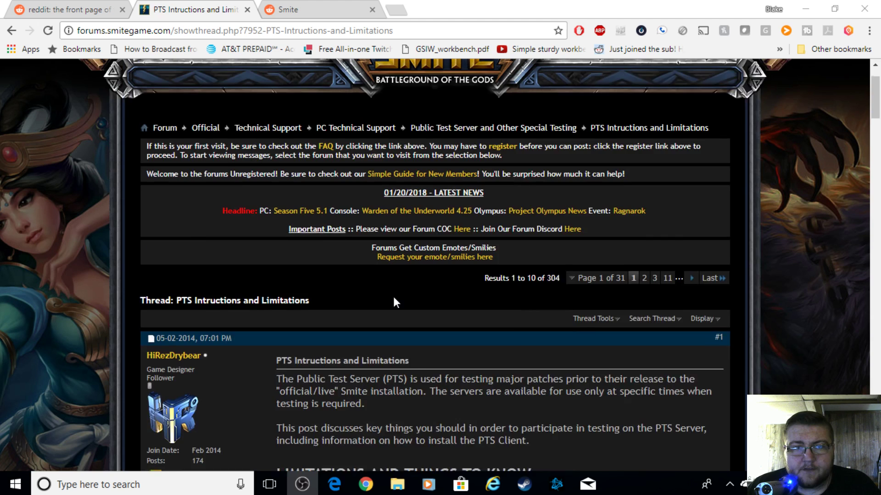
pyautogui.scroll(2, 393, 294)
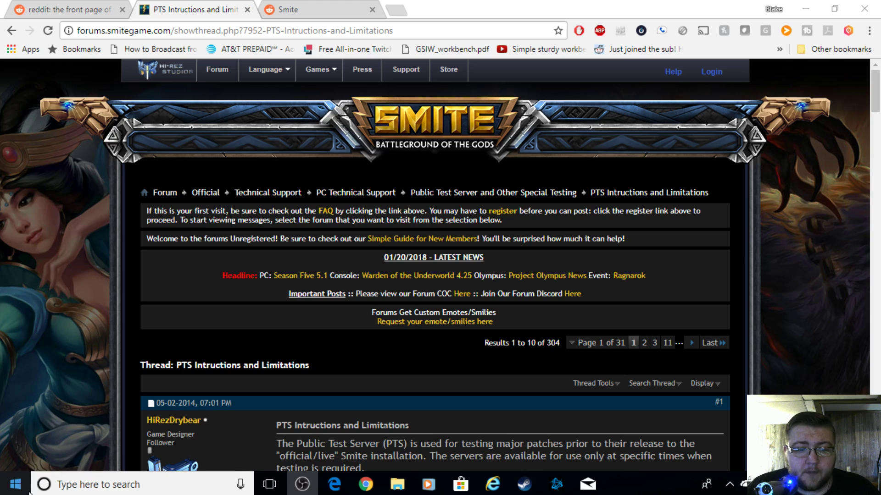
# Start Hi-Rez Diagnostics and Support from the Start menu's Hi-Rez Studios folder
pyautogui.click(15, 485)
pyautogui.scroll(-4, 111, 348)
pyautogui.scroll(-3, 111, 348)
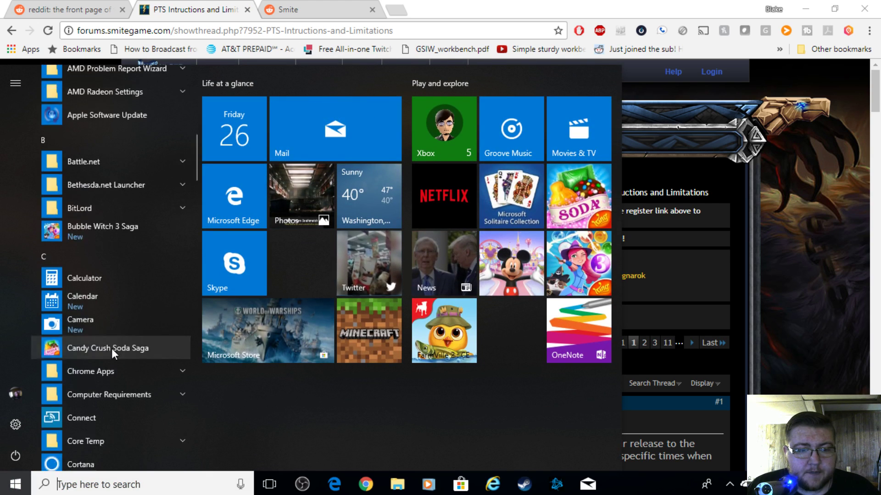
pyautogui.scroll(-3, 111, 348)
pyautogui.scroll(-2, 112, 348)
pyautogui.scroll(-3, 109, 353)
pyautogui.scroll(-2, 105, 357)
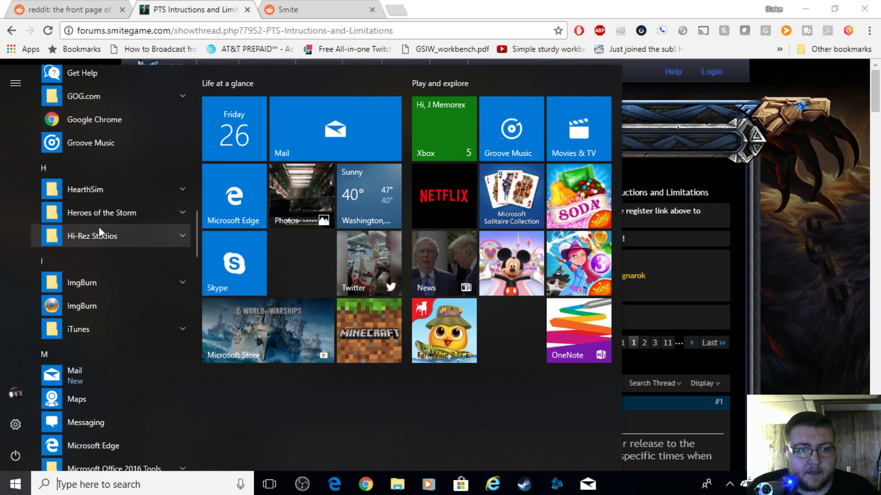
pyautogui.click(88, 234)
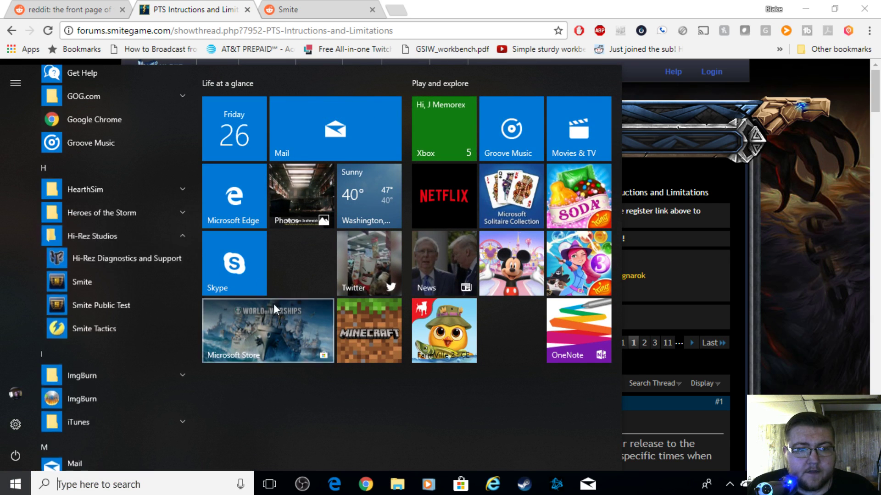
pyautogui.click(108, 263)
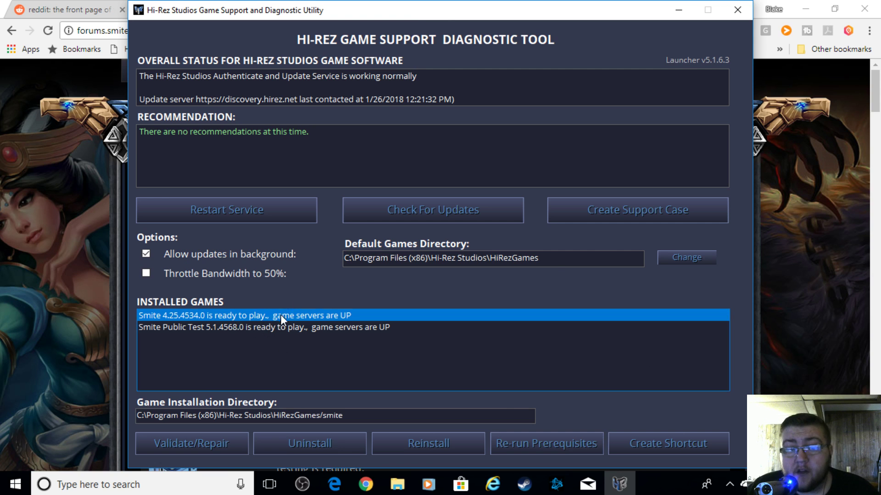
# Select Smite Public Test 5.1.4568.0 from the Installed Games list
pyautogui.click(260, 326)
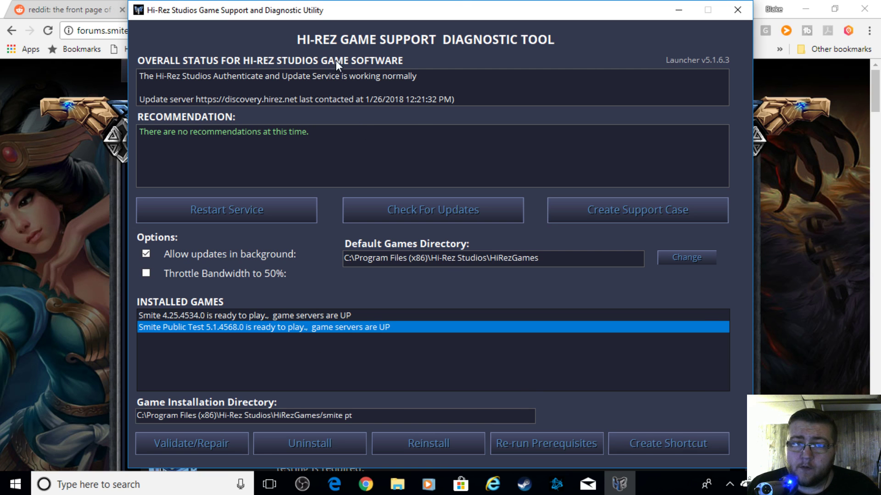
# Close the diagnostic tool and relaunch it from the Start menu's Hi-Rez Studios folder
pyautogui.click(737, 10)
pyautogui.click(15, 485)
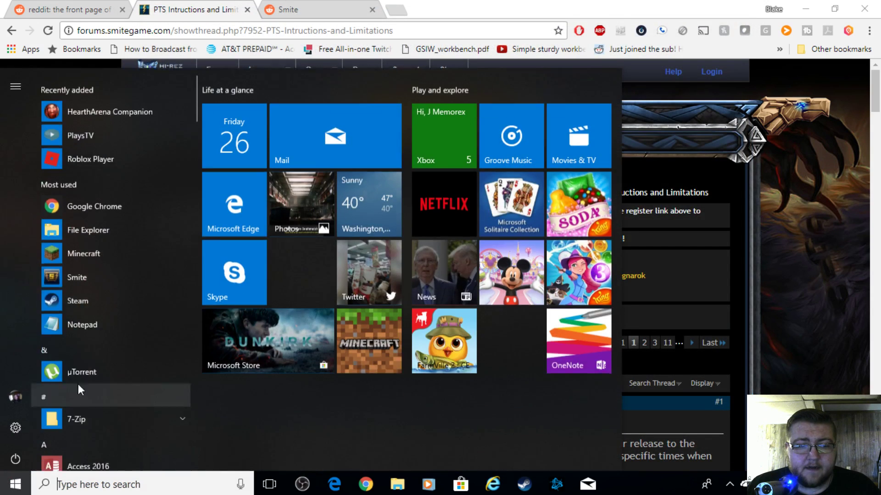
pyautogui.scroll(-5, 82, 266)
pyautogui.scroll(-3, 72, 282)
pyautogui.scroll(-3, 118, 330)
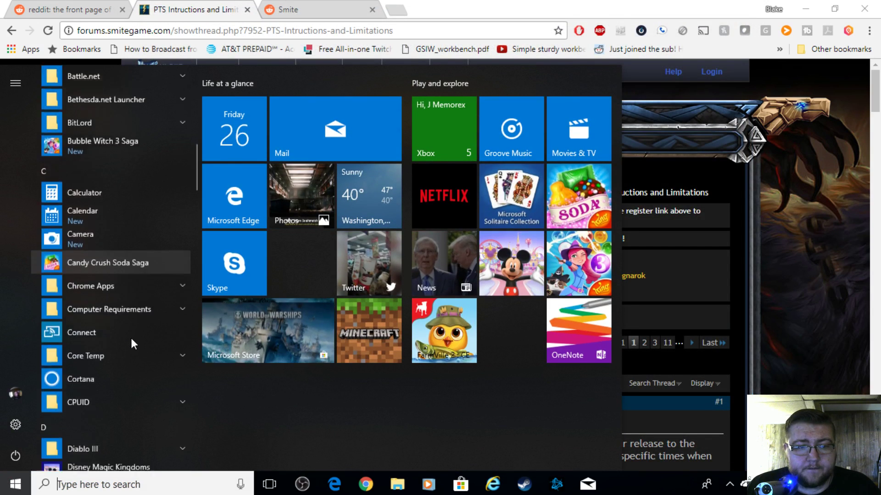
pyautogui.scroll(-3, 131, 336)
pyautogui.scroll(-3, 131, 336)
pyautogui.scroll(-3, 131, 335)
pyautogui.scroll(-2, 131, 335)
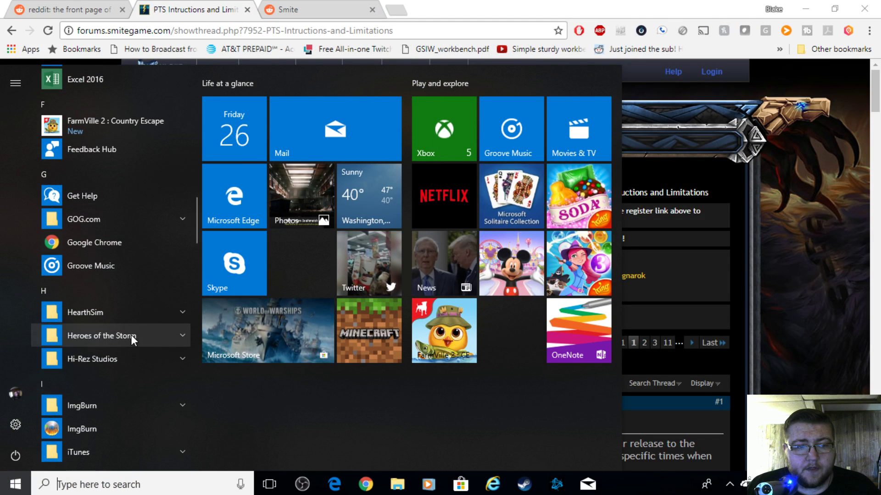
pyautogui.click(77, 361)
pyautogui.scroll(-2, 125, 370)
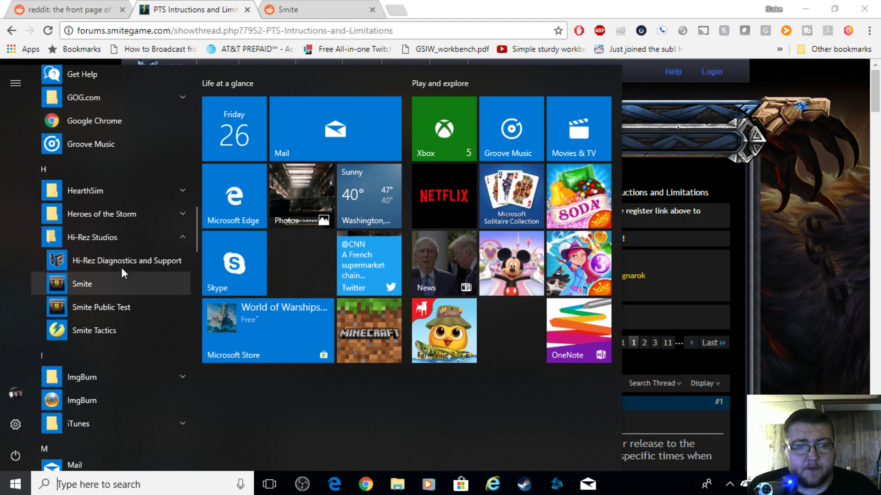
pyautogui.click(129, 265)
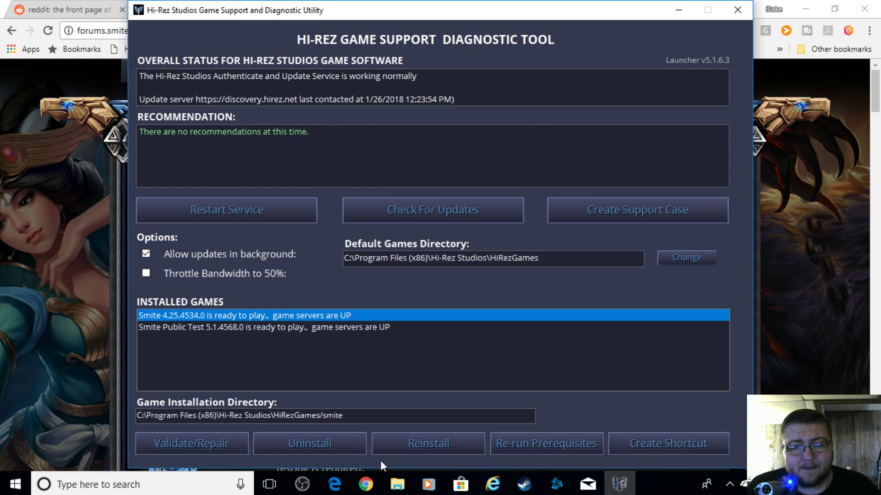
pyautogui.click(253, 330)
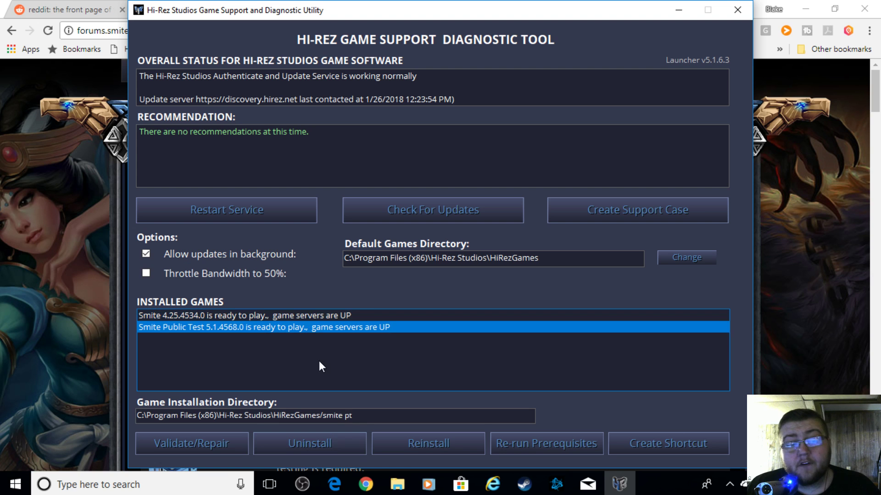
pyautogui.click(241, 316)
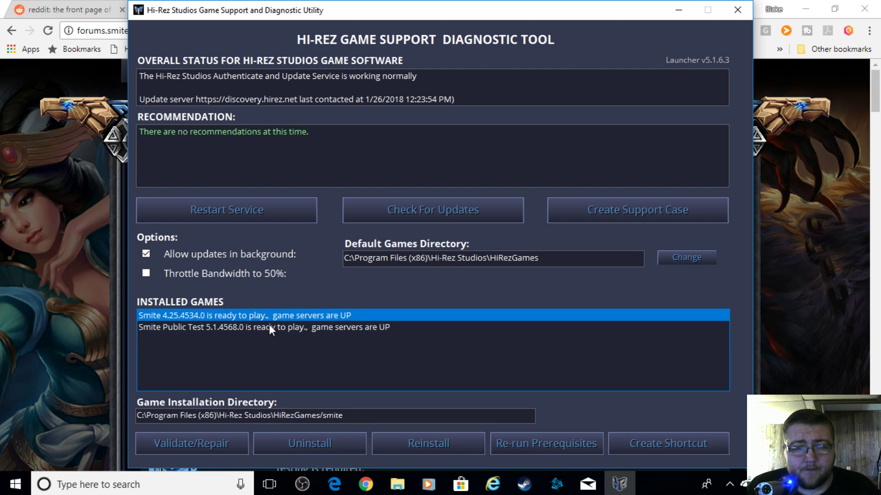
pyautogui.click(738, 10)
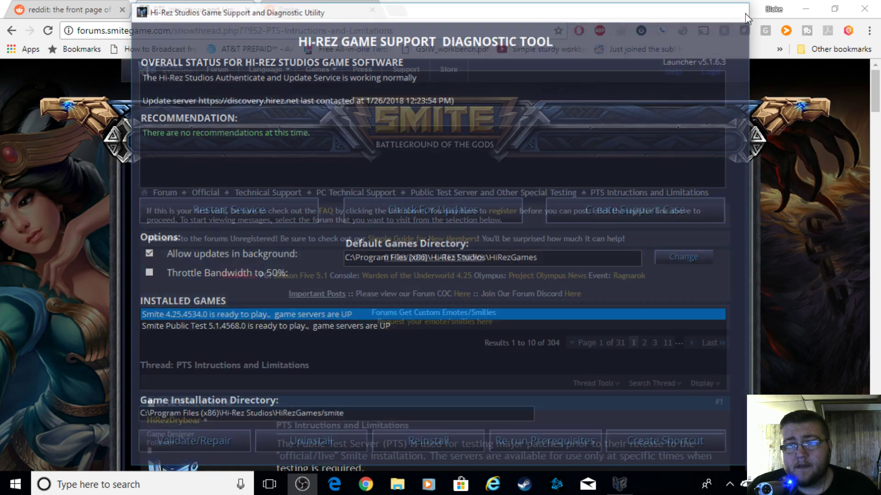
pyautogui.scroll(-1, 446, 237)
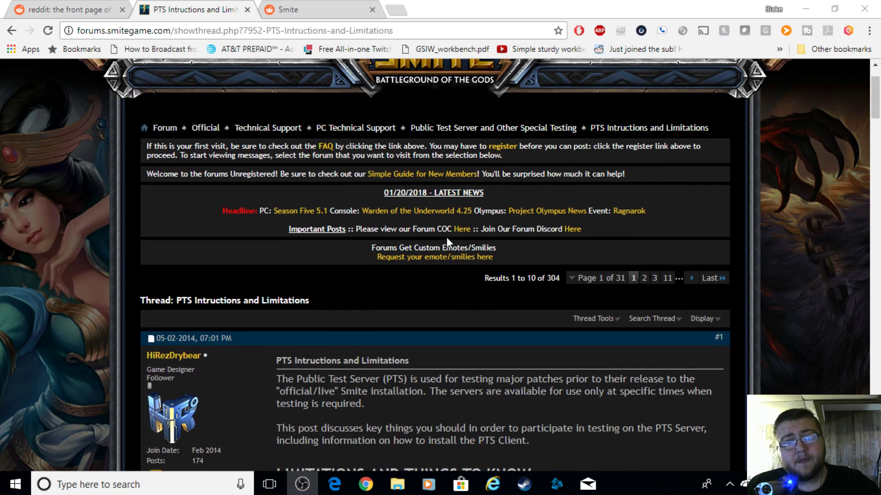
pyautogui.scroll(1, 446, 238)
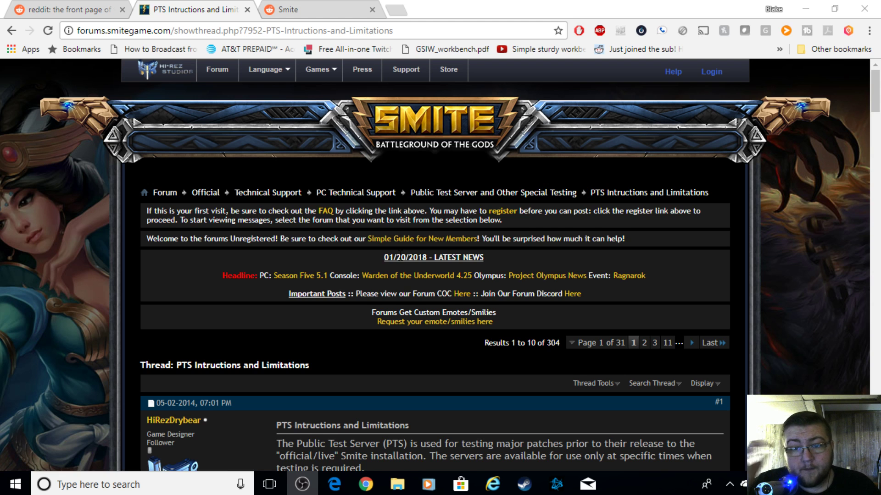
pyautogui.scroll(-3, 371, 258)
pyautogui.scroll(-4, 358, 289)
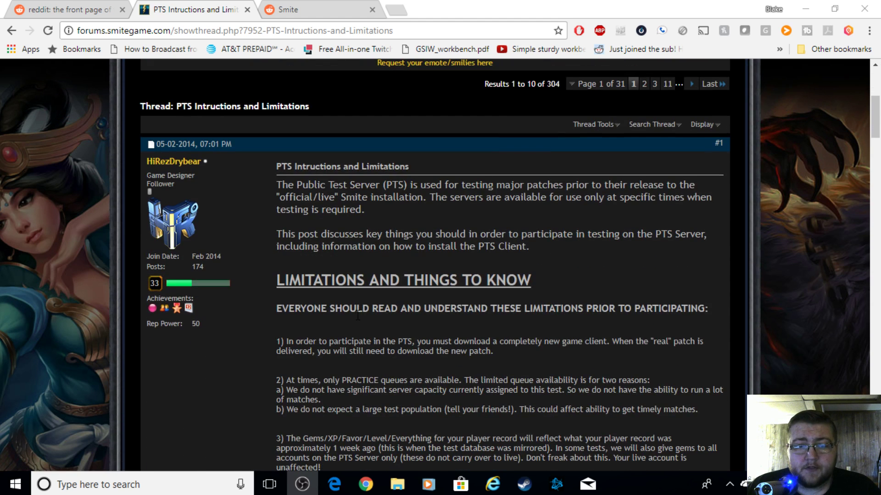
pyautogui.scroll(-3, 349, 316)
pyautogui.scroll(-2, 349, 316)
pyautogui.scroll(-2, 250, 129)
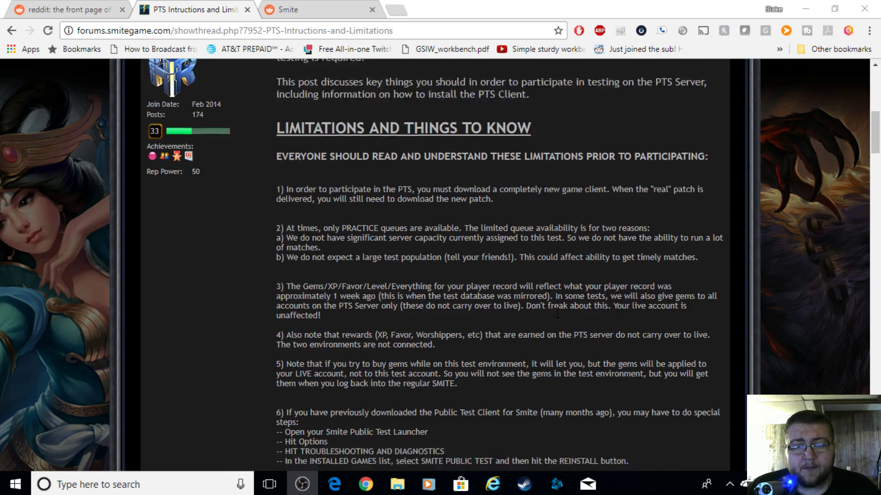
pyautogui.scroll(-2, 250, 129)
pyautogui.scroll(-2, 366, 258)
pyautogui.scroll(5, 496, 350)
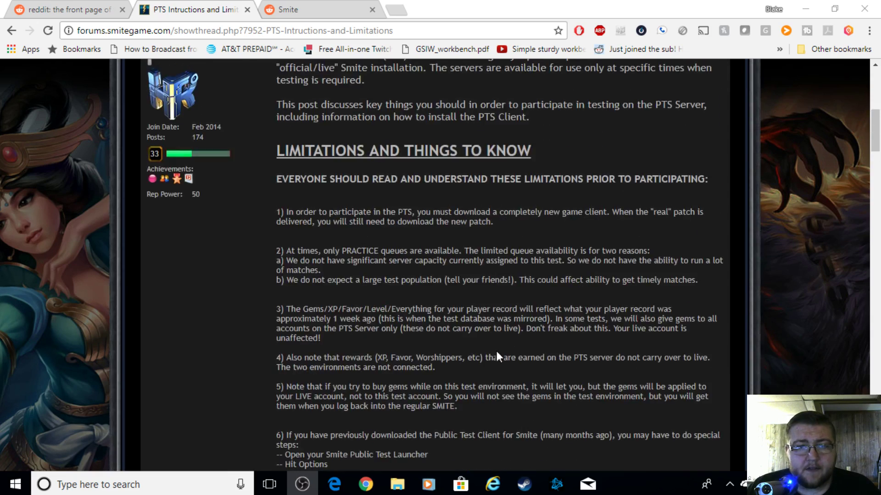
pyautogui.scroll(5, 557, 374)
pyautogui.scroll(4, 558, 373)
pyautogui.scroll(3, 558, 374)
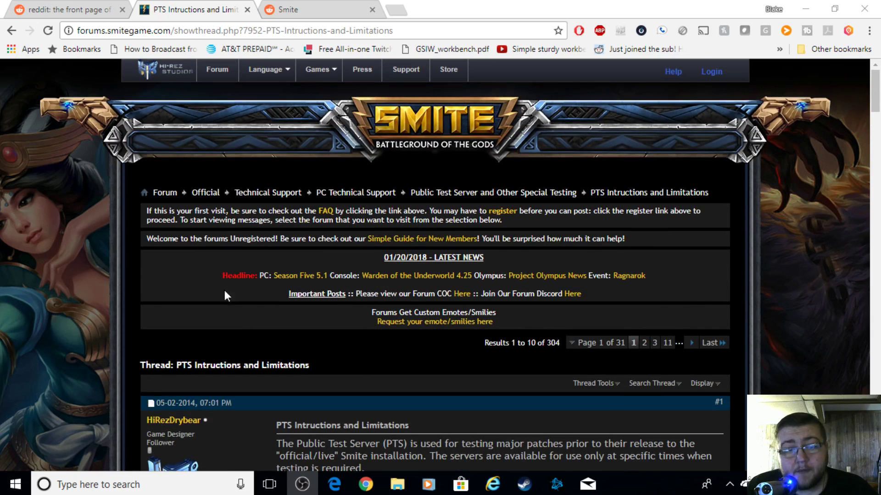